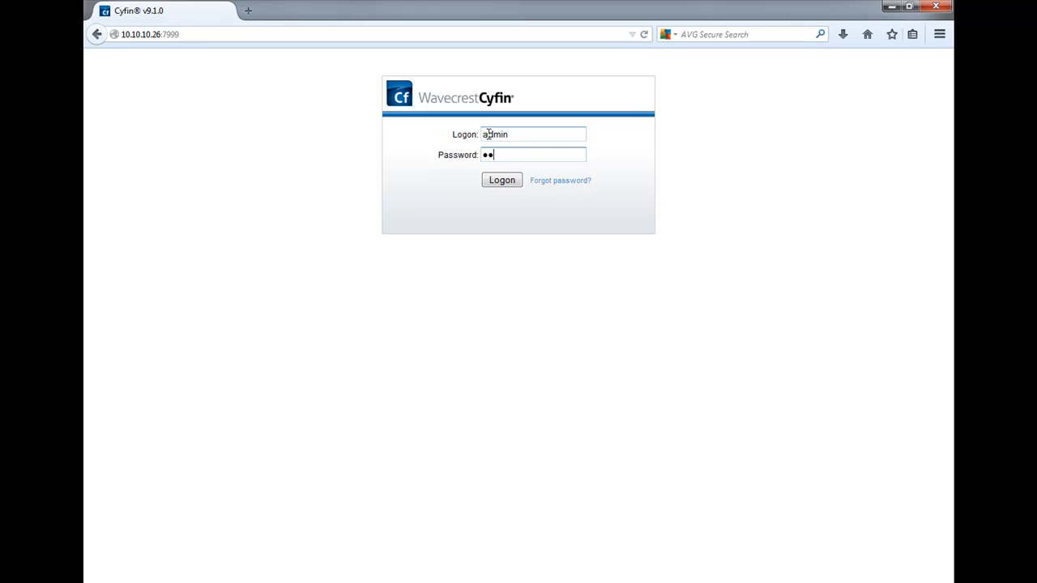
# Step: Log on with the entered credentials and check the overall server status and category resolution status on the home page
pyautogui.press('Return')
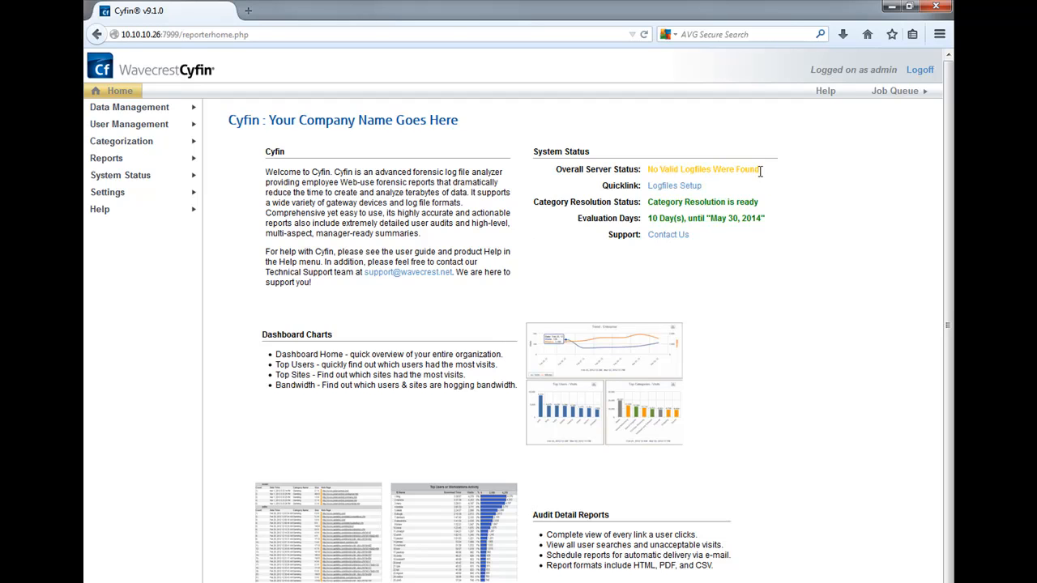
pyautogui.moveTo(762, 176); pyautogui.dragTo(655, 172)
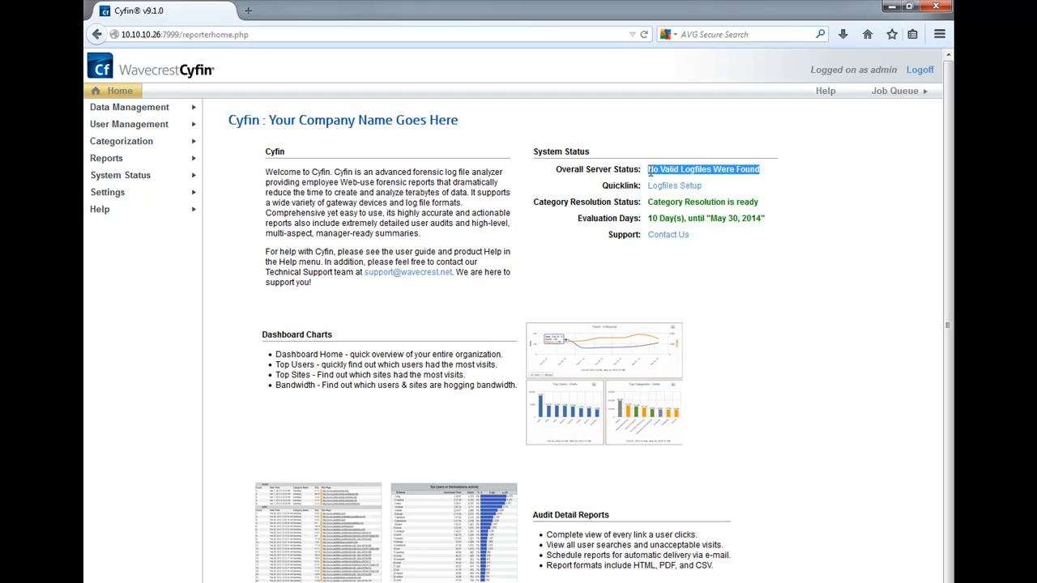
pyautogui.click(699, 236)
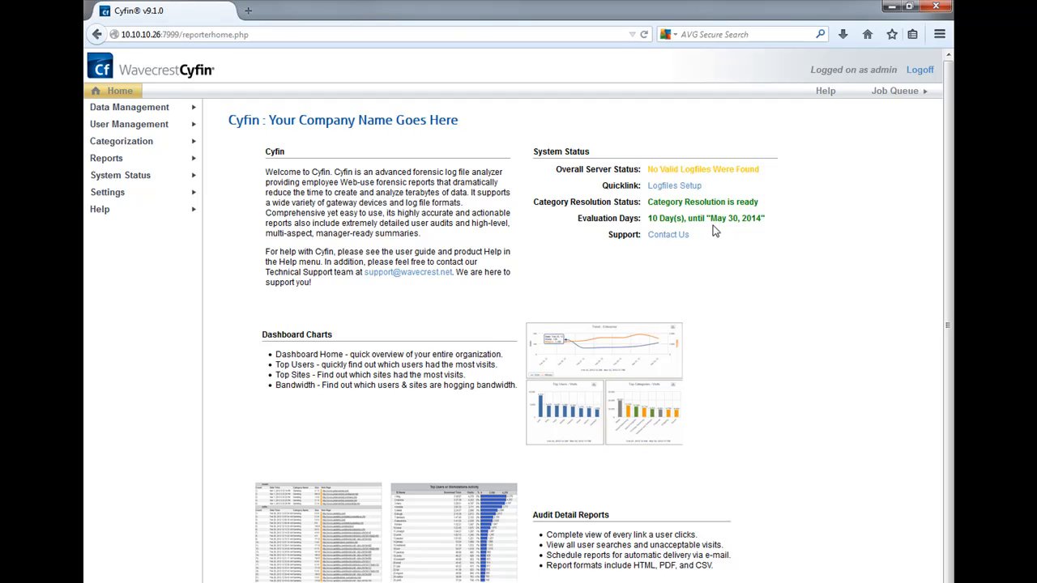
pyautogui.moveTo(760, 202); pyautogui.dragTo(657, 207)
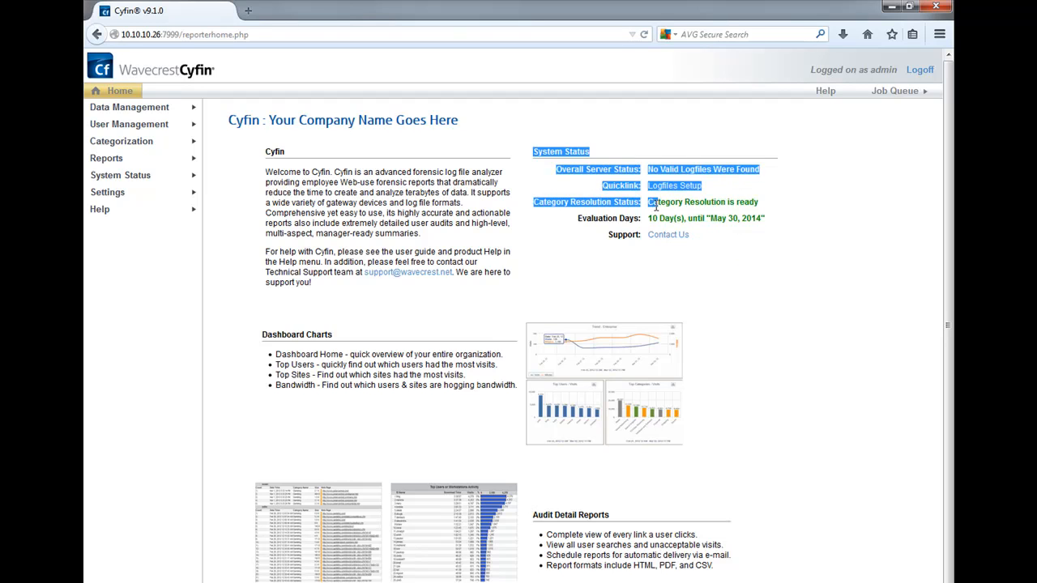
pyautogui.click(719, 248)
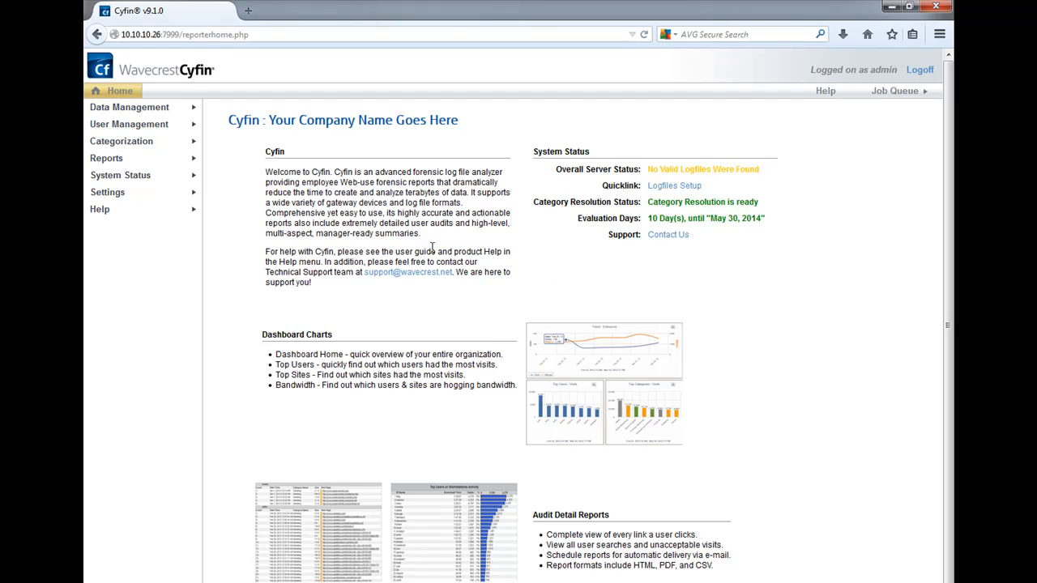
# Step: Start a new log file configuration in the Log Data Source Setup and choose CyBlock Software as the log file type
pyautogui.click(133, 109)
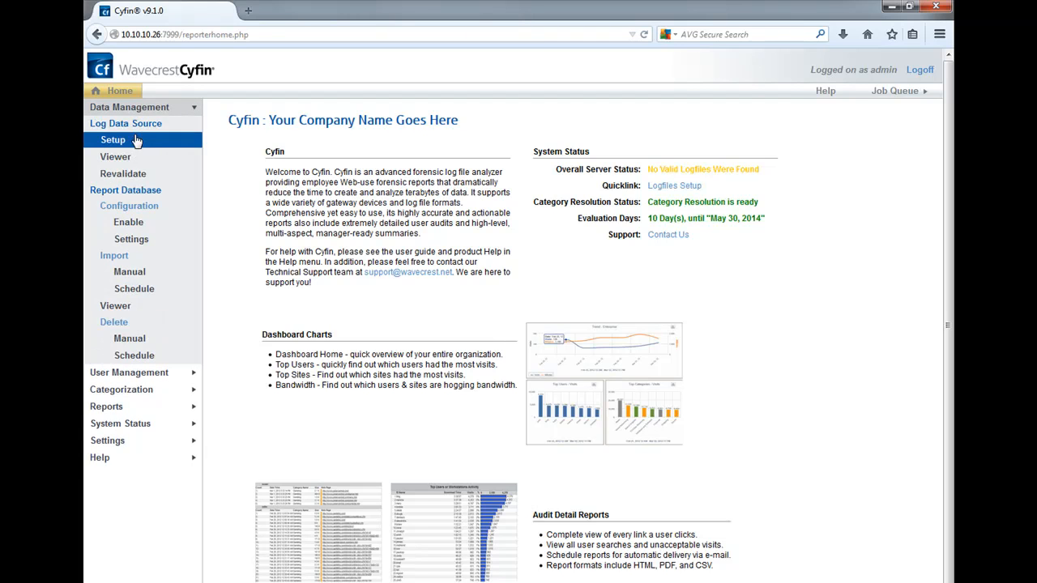
pyautogui.click(132, 150)
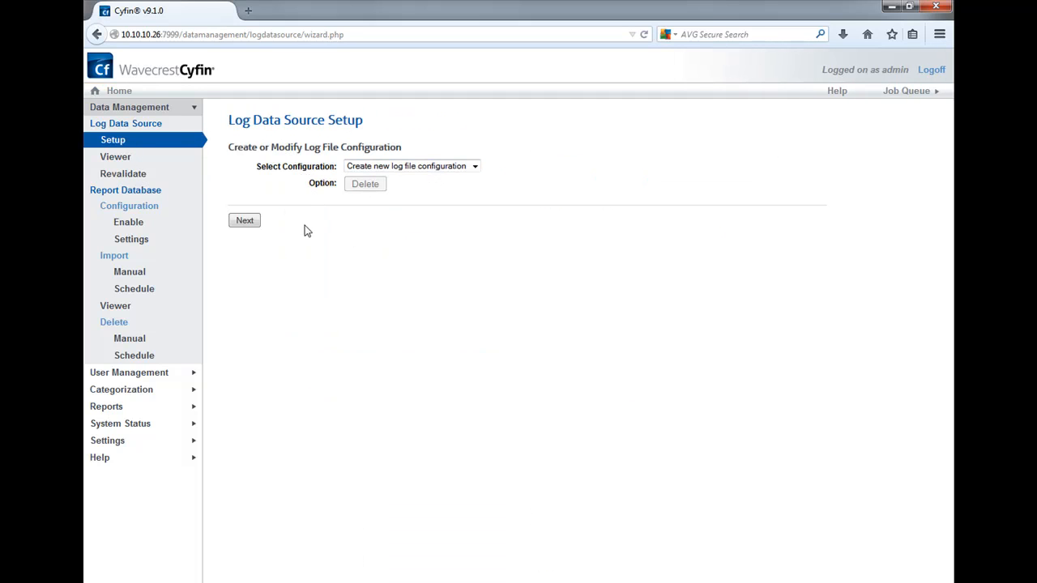
pyautogui.click(245, 221)
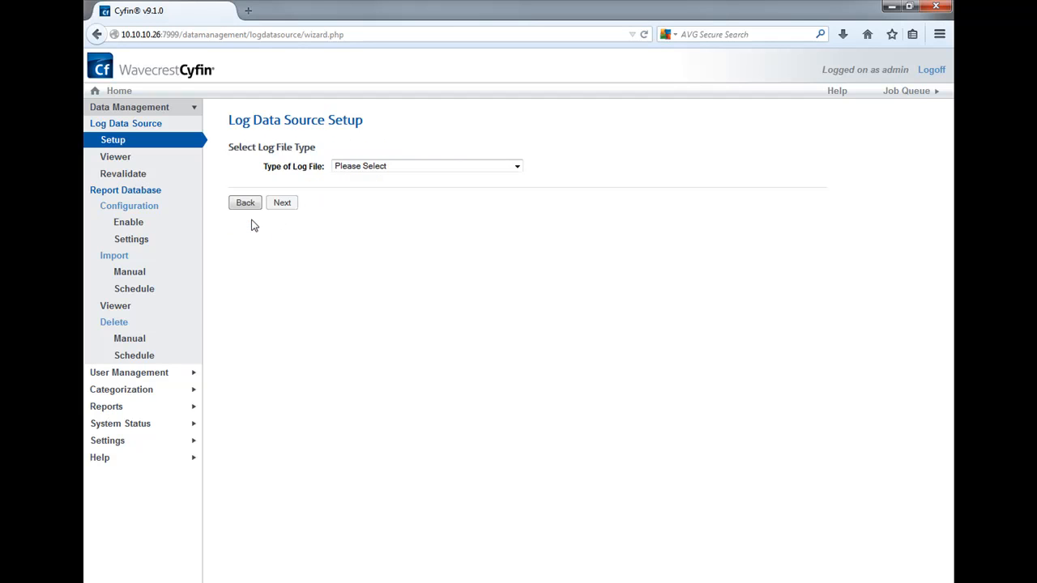
pyautogui.click(449, 167)
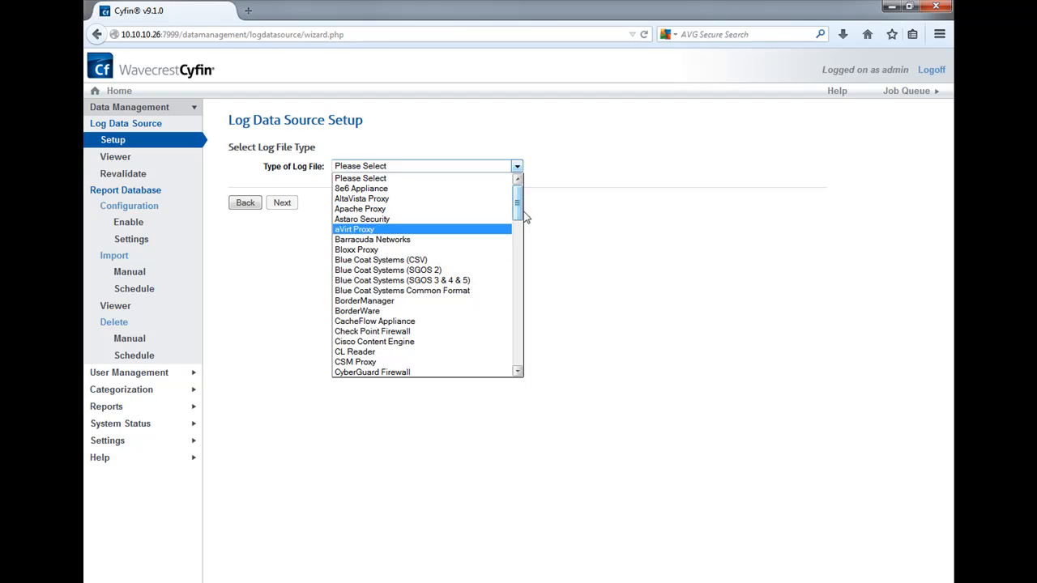
pyautogui.moveTo(523, 219); pyautogui.dragTo(525, 245)
pyautogui.click(393, 280)
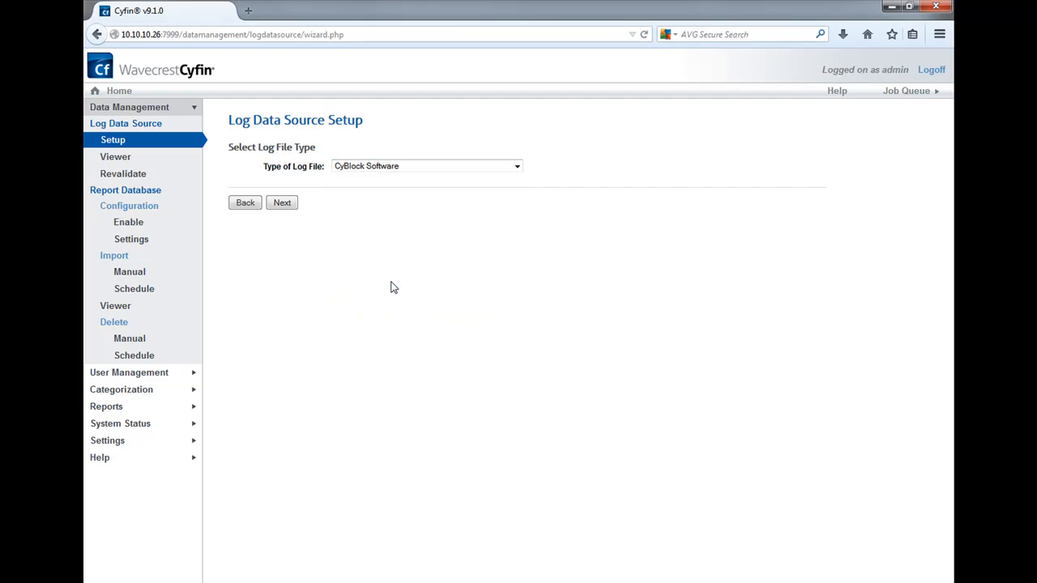
pyautogui.click(288, 208)
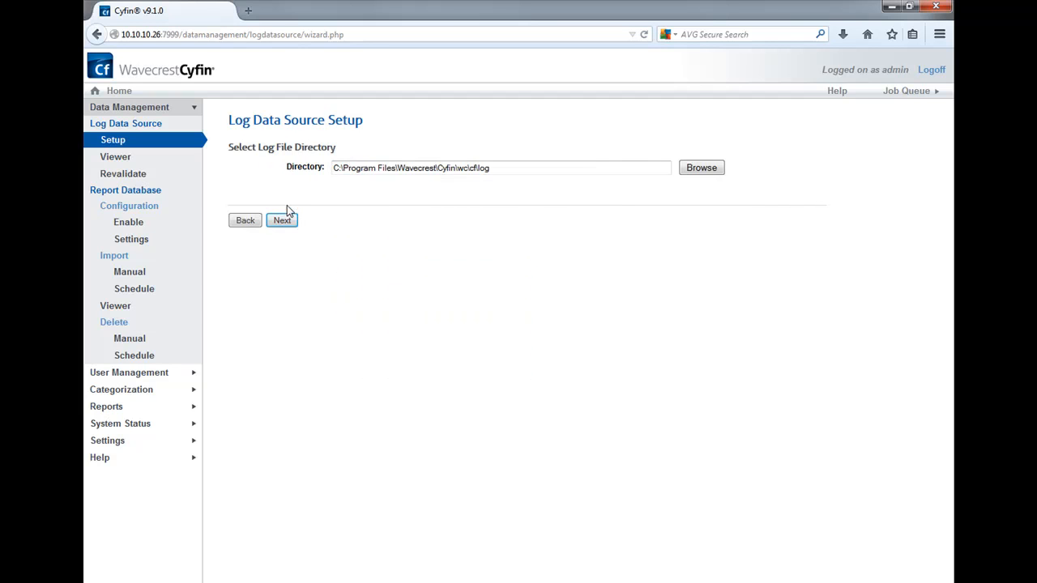
# Step: Set the log file directory to C:\CyBlock Proxy Logs\
pyautogui.click(700, 170)
pyautogui.click(512, 242)
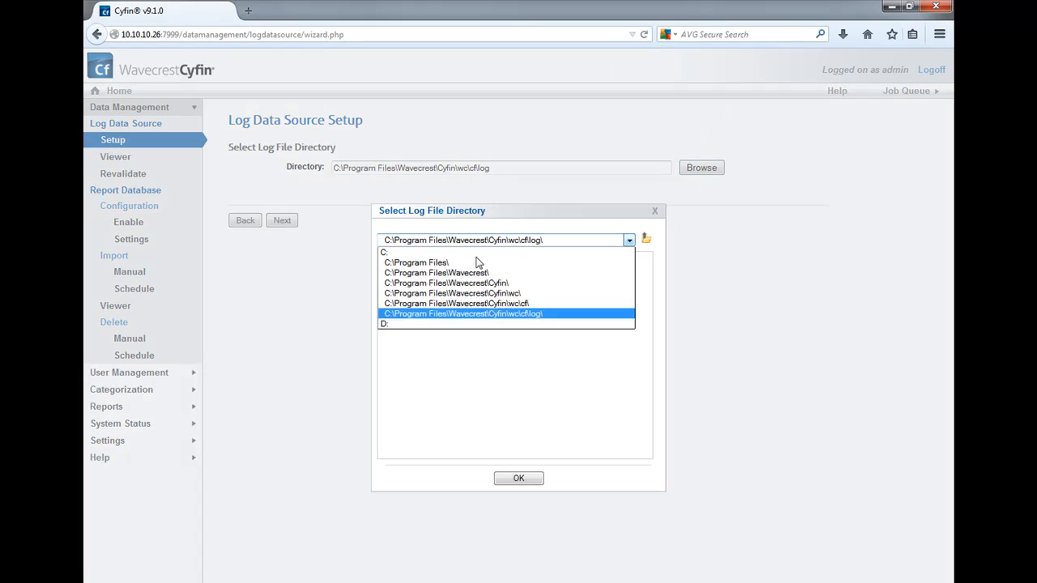
pyautogui.click(462, 254)
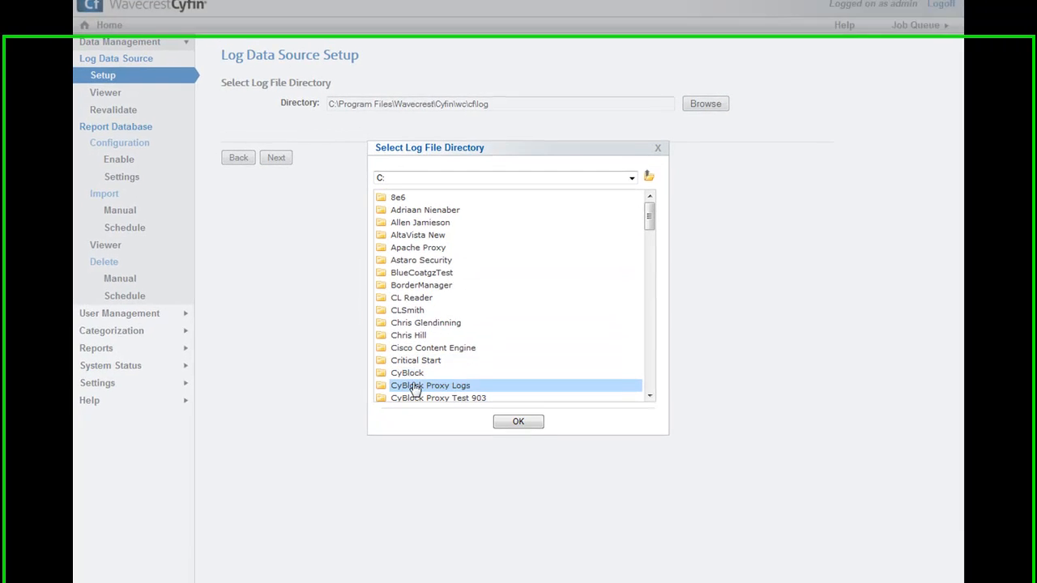
pyautogui.click(413, 354)
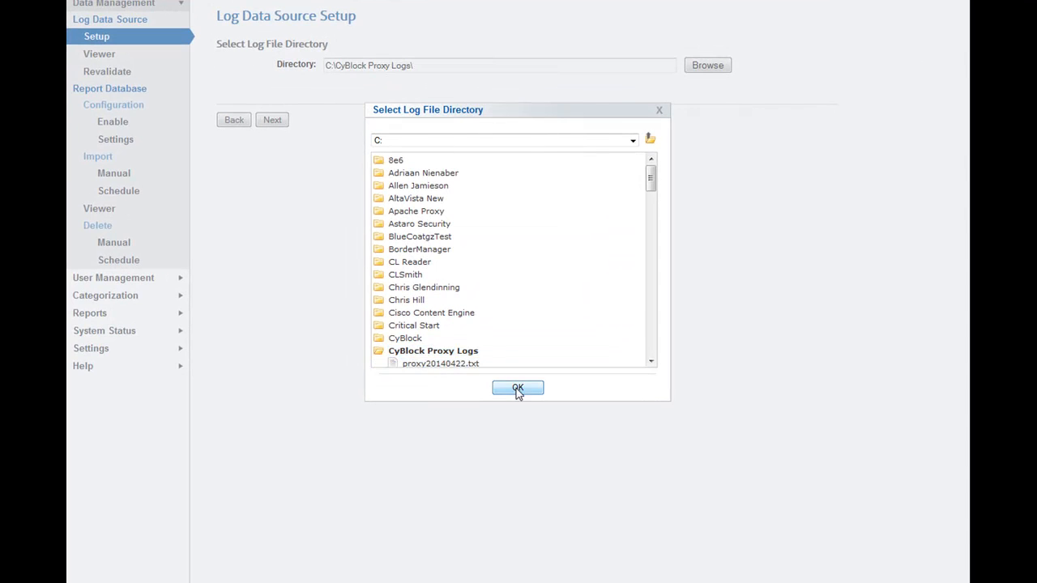
pyautogui.click(518, 389)
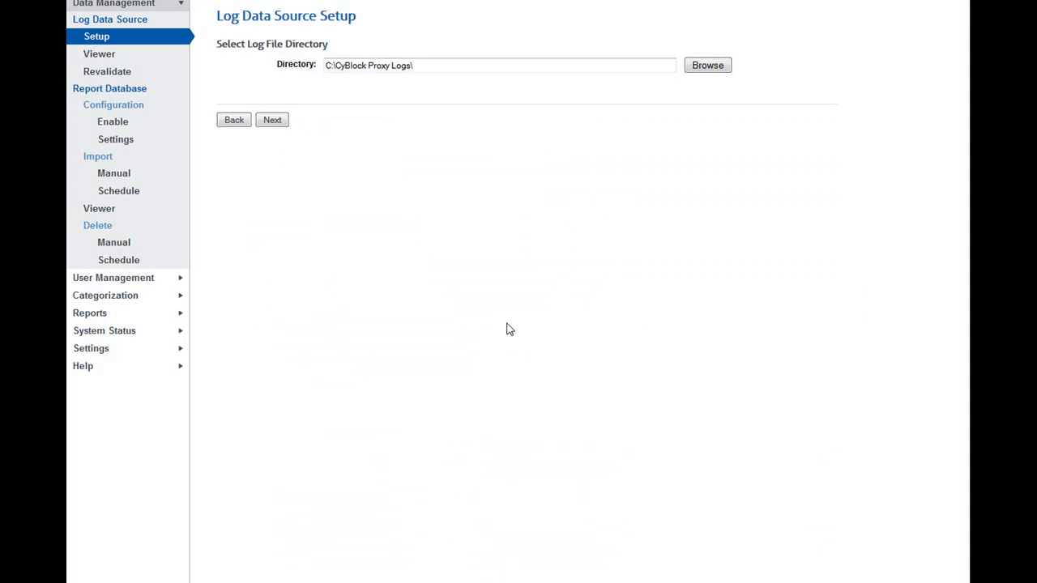
# Step: Run the log file validation and check its status and the number of valid files
pyautogui.click(274, 121)
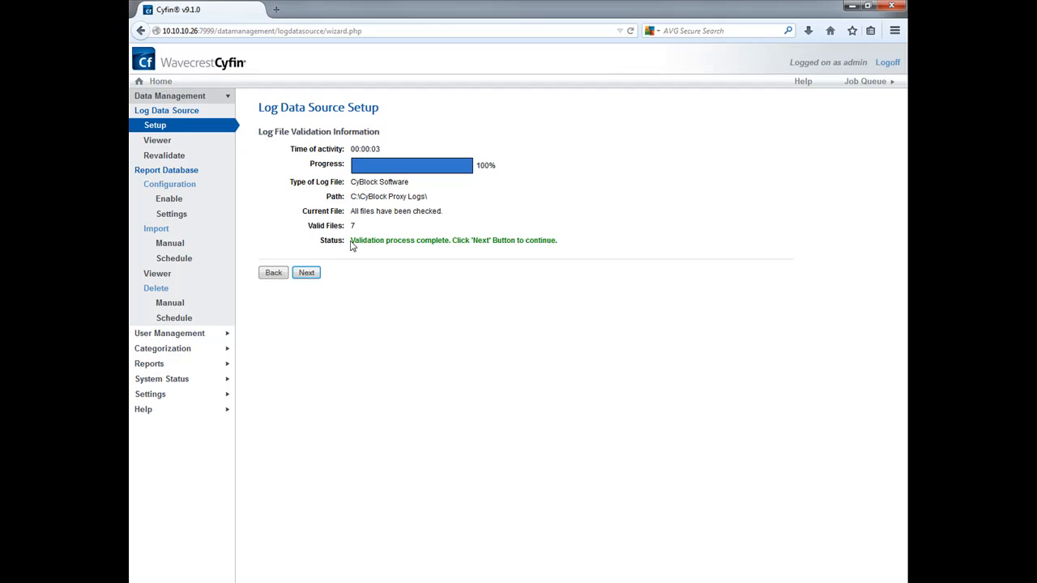
pyautogui.moveTo(555, 240); pyautogui.dragTo(354, 245)
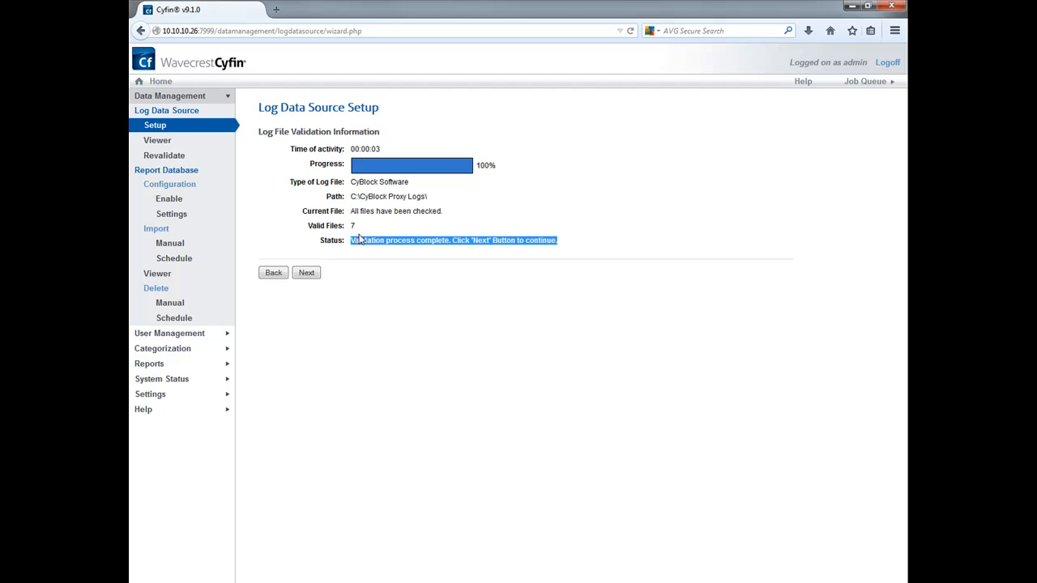
pyautogui.click(358, 234)
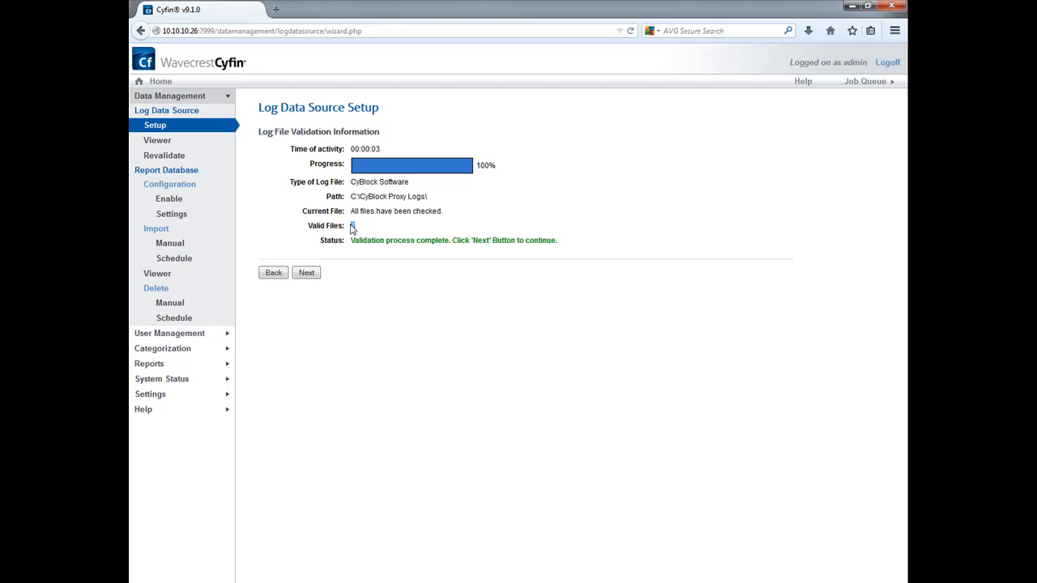
pyautogui.click(380, 283)
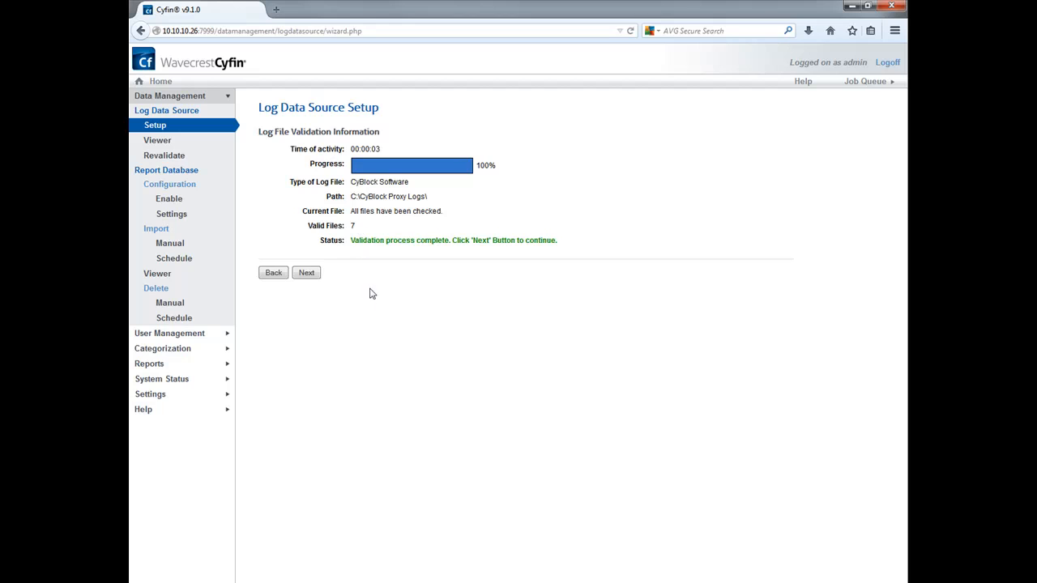
# Step: Save the log file configuration under the name CyBlock Software and finish the setup wizard
pyautogui.click(315, 274)
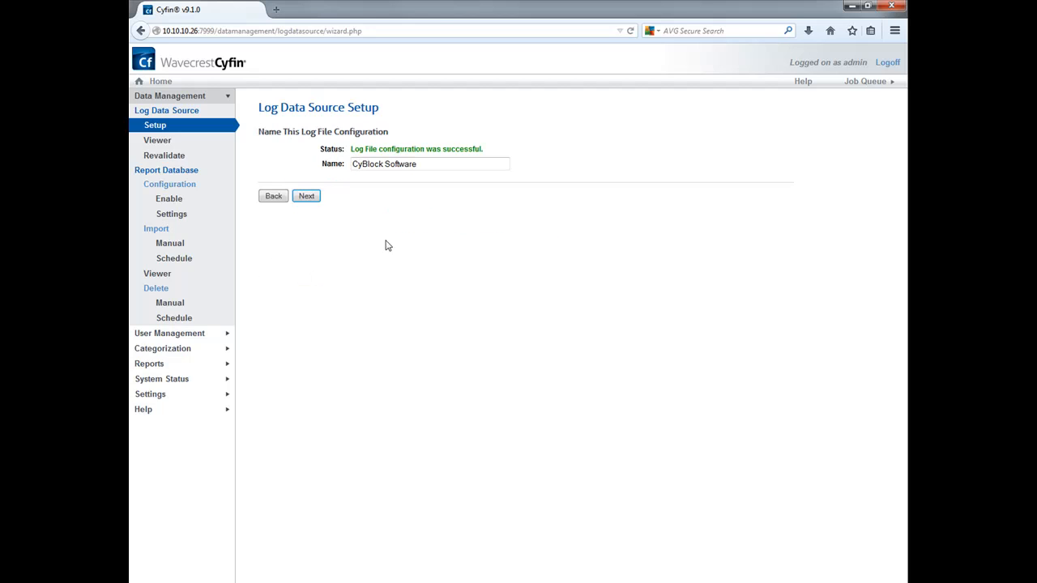
pyautogui.moveTo(430, 166); pyautogui.dragTo(340, 164)
pyautogui.click(372, 220)
pyautogui.click(308, 197)
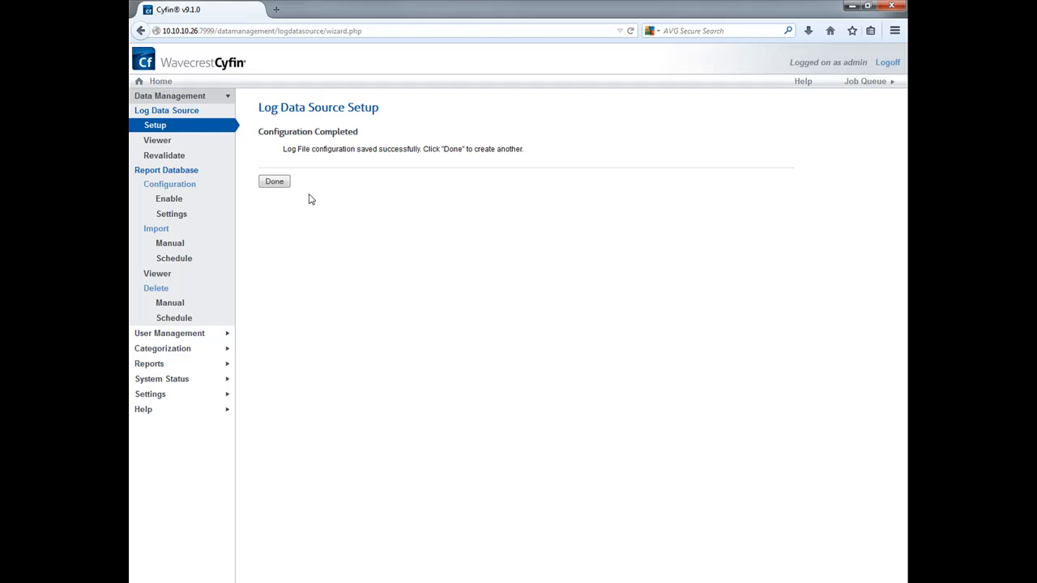
pyautogui.click(275, 182)
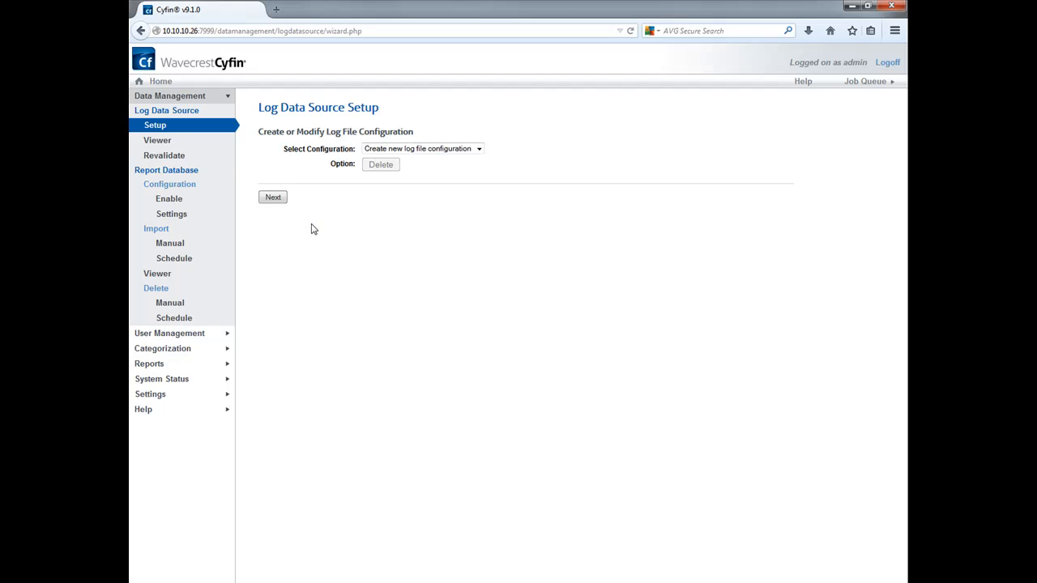
# Step: View valid log files for all time in the Log File Viewer and check the status of the CyBlock logs
pyautogui.click(168, 146)
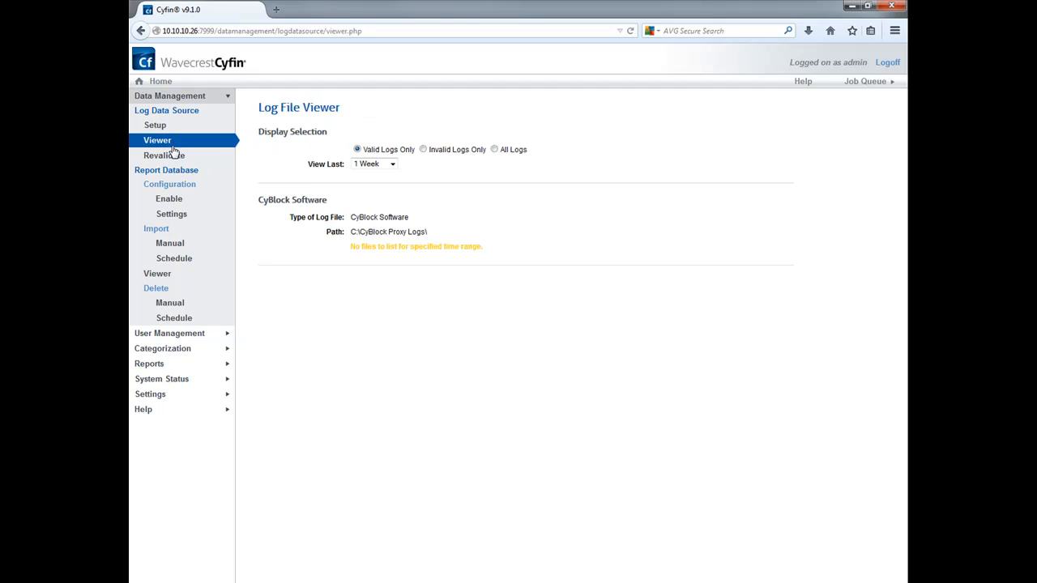
pyautogui.click(366, 167)
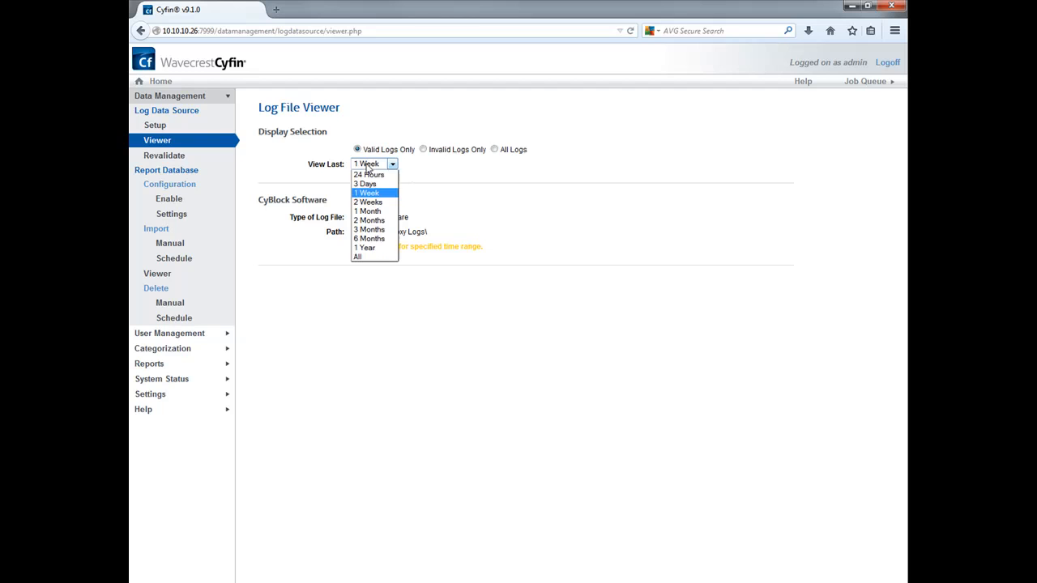
pyautogui.click(365, 258)
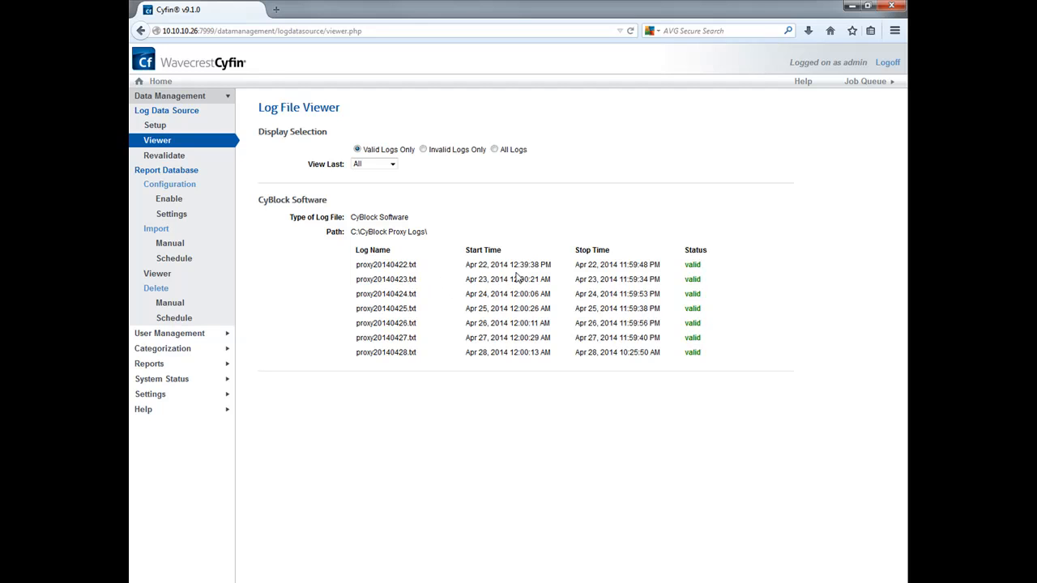
pyautogui.moveTo(701, 266); pyautogui.dragTo(681, 270)
# Step: Submit the Report Database configuration with the database enabled and check its status
pyautogui.click(169, 208)
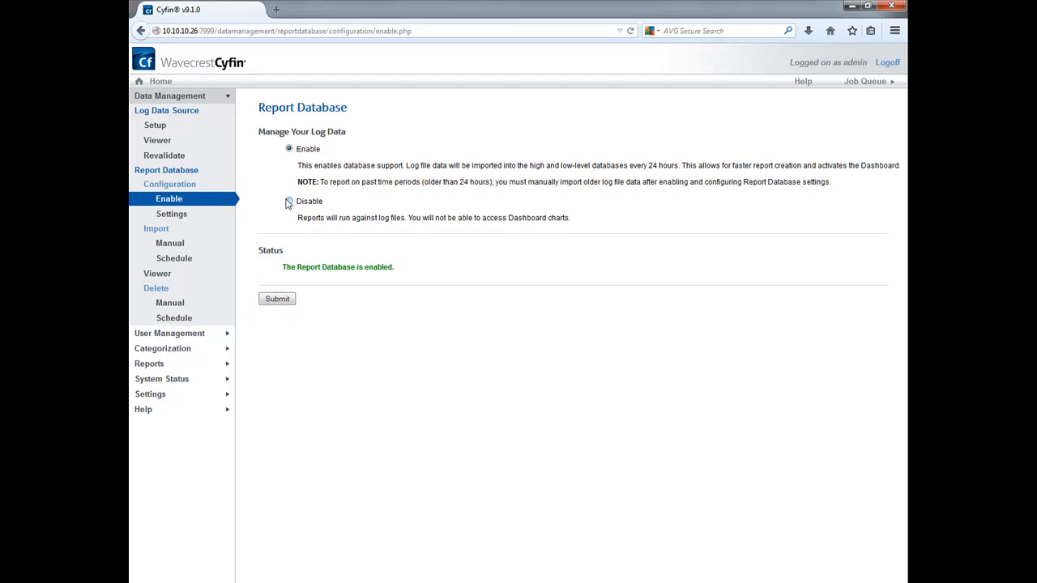
pyautogui.click(284, 302)
pyautogui.moveTo(388, 269); pyautogui.dragTo(282, 274)
pyautogui.click(371, 316)
# Step: Manually import all the listed CyBlock Software log files into the Report Database and view the job queue
pyautogui.click(174, 248)
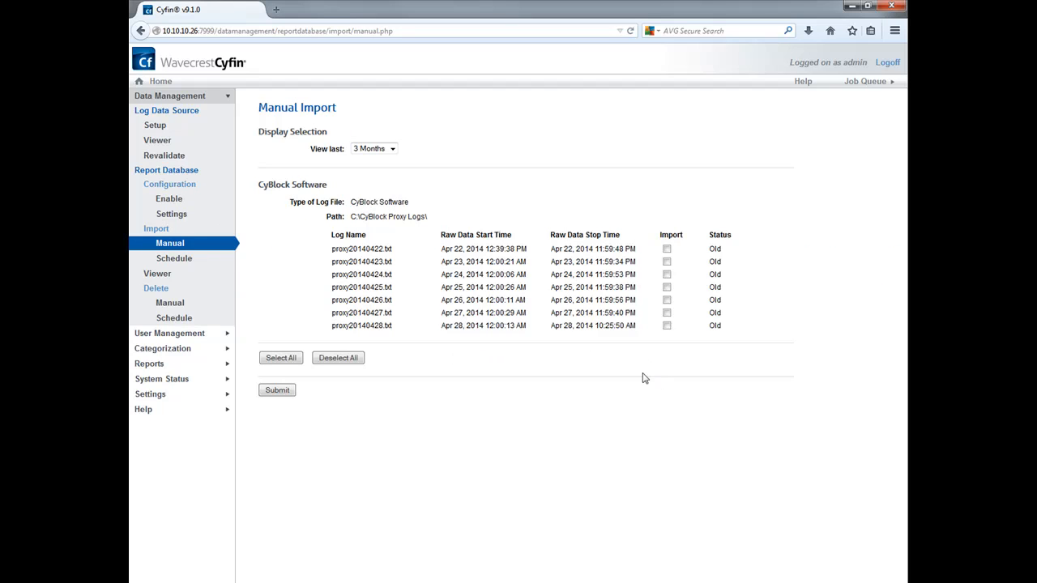
pyautogui.click(293, 361)
pyautogui.click(275, 390)
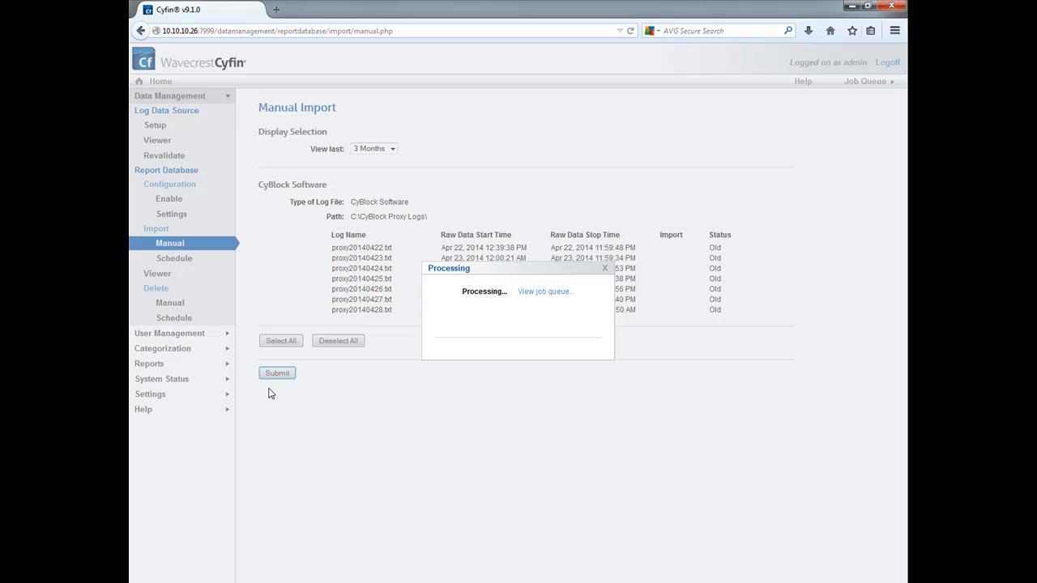
pyautogui.click(547, 300)
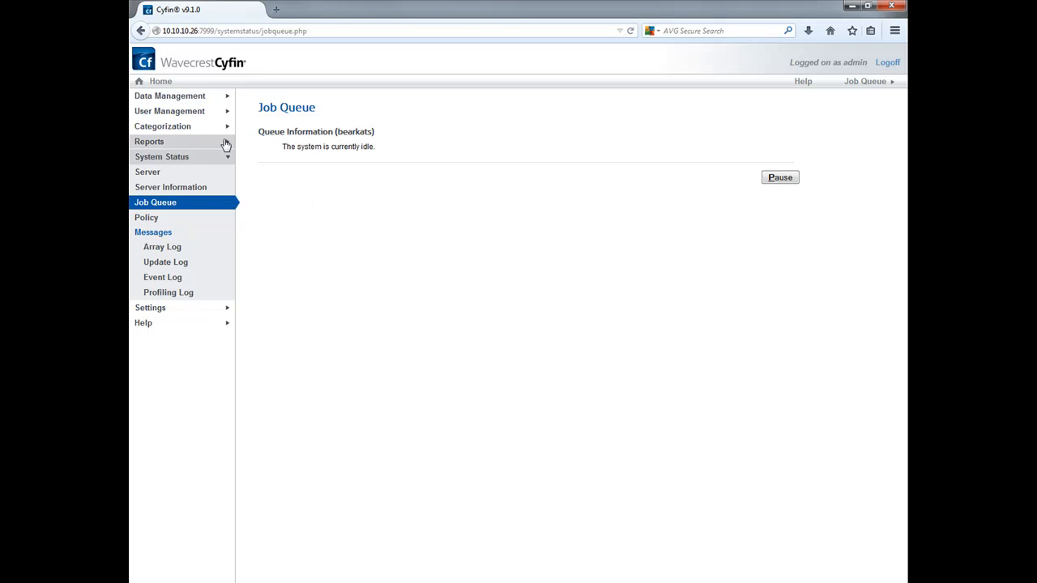
# Step: Examine the imported start time, stop time and import date of the log files in the Import File Viewer
pyautogui.click(166, 98)
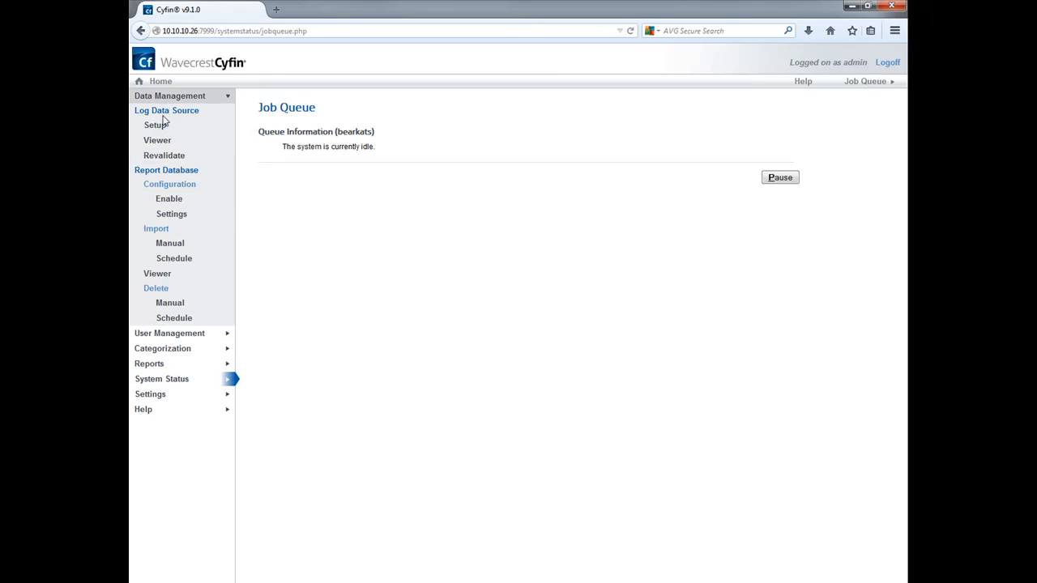
pyautogui.click(166, 277)
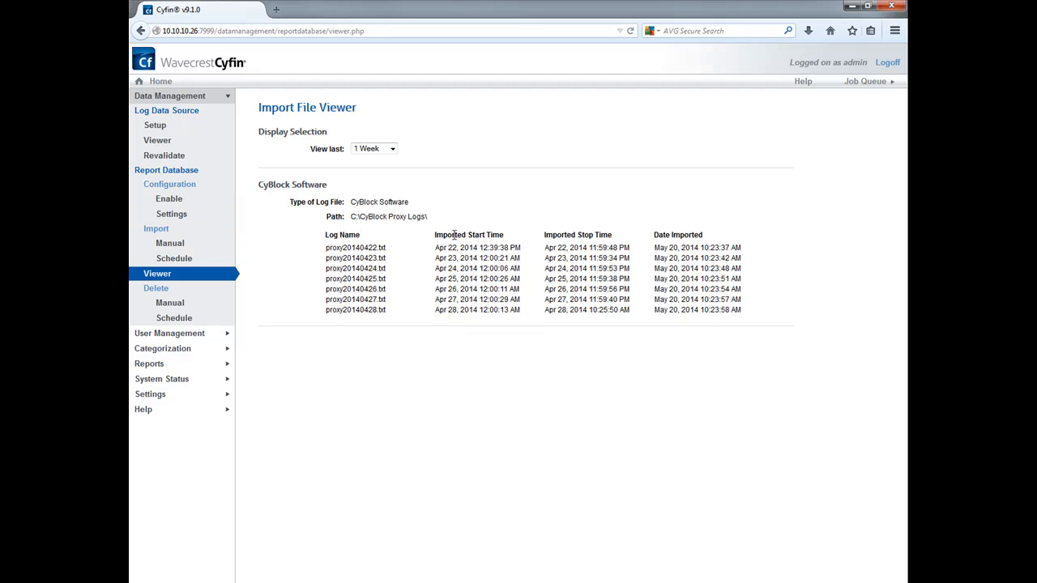
pyautogui.moveTo(433, 238); pyautogui.dragTo(705, 235)
pyautogui.click(543, 238)
pyautogui.click(688, 211)
# Step: Submit an enabled daily import schedule for 12 A.M. covering the last 24 hours of log files
pyautogui.click(186, 263)
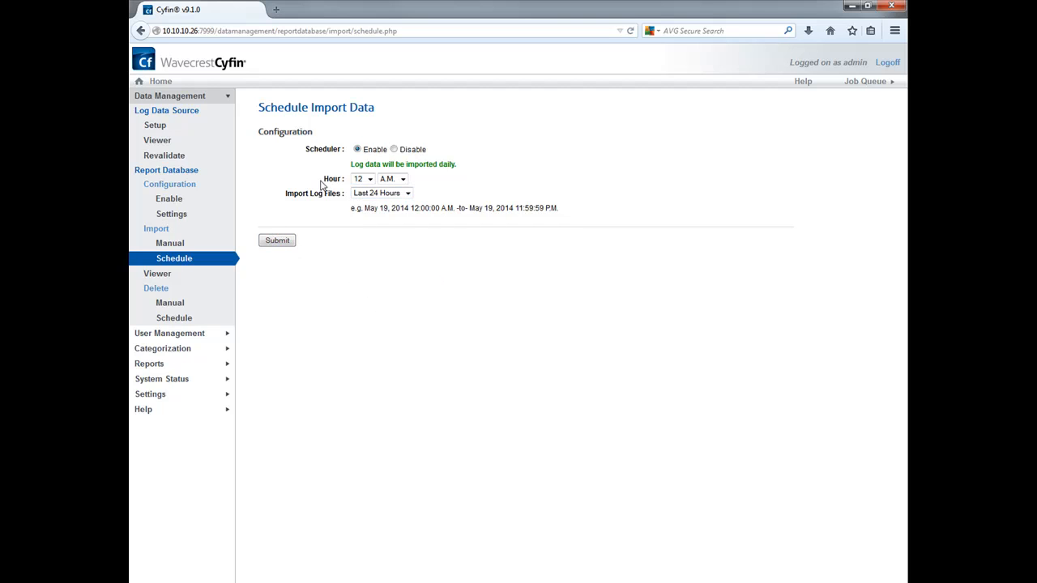
pyautogui.click(276, 243)
pyautogui.moveTo(456, 164); pyautogui.dragTo(345, 172)
pyautogui.click(398, 275)
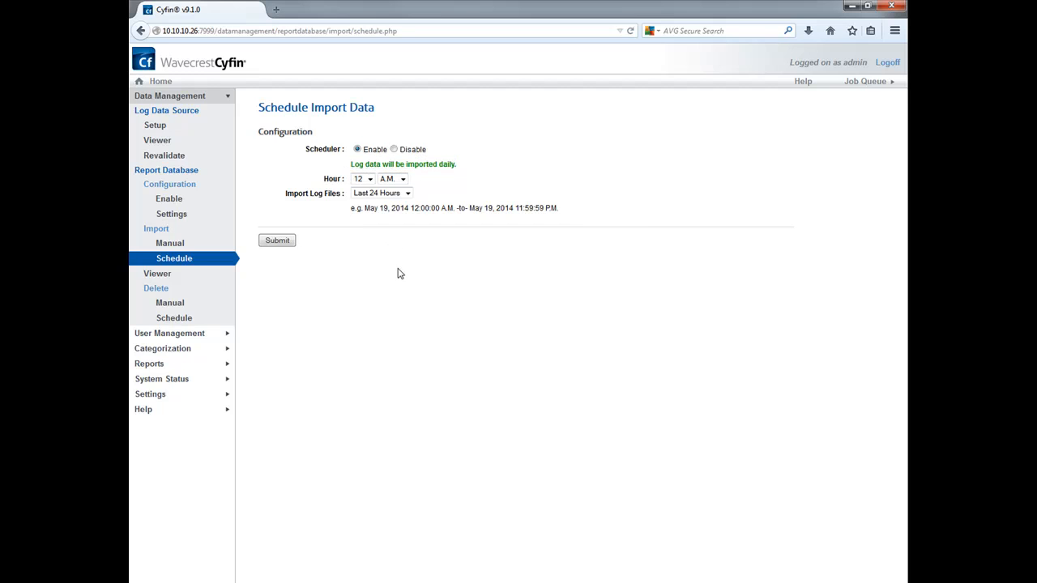